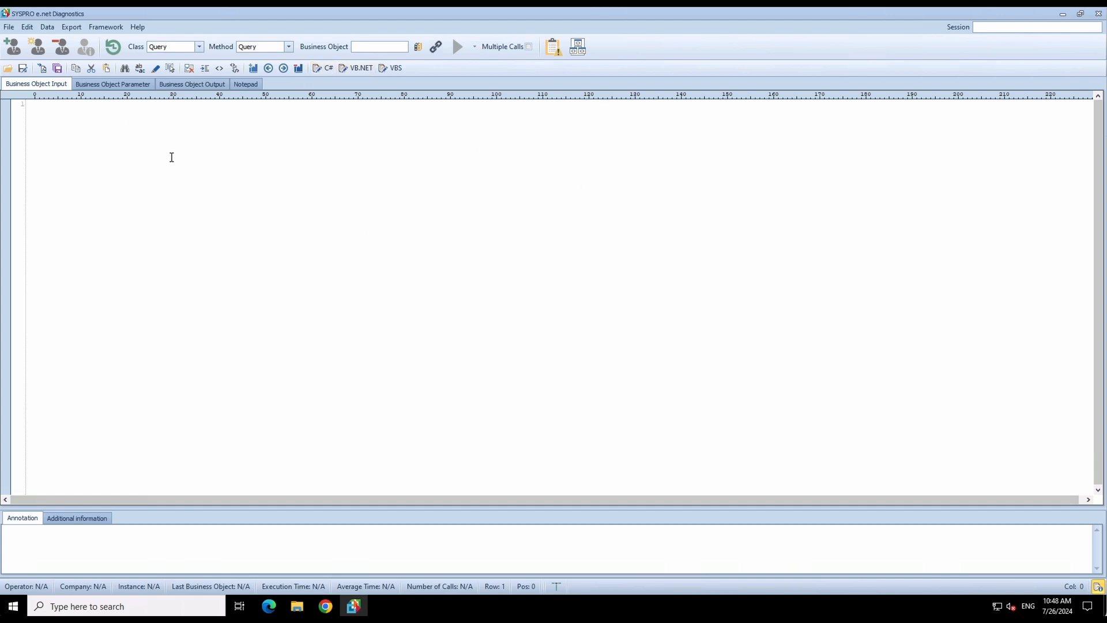
# - Log on to the SYSPRO WCF service over NetTcp with the preset operator credentials for company EDU1
pyautogui.click(13, 46)
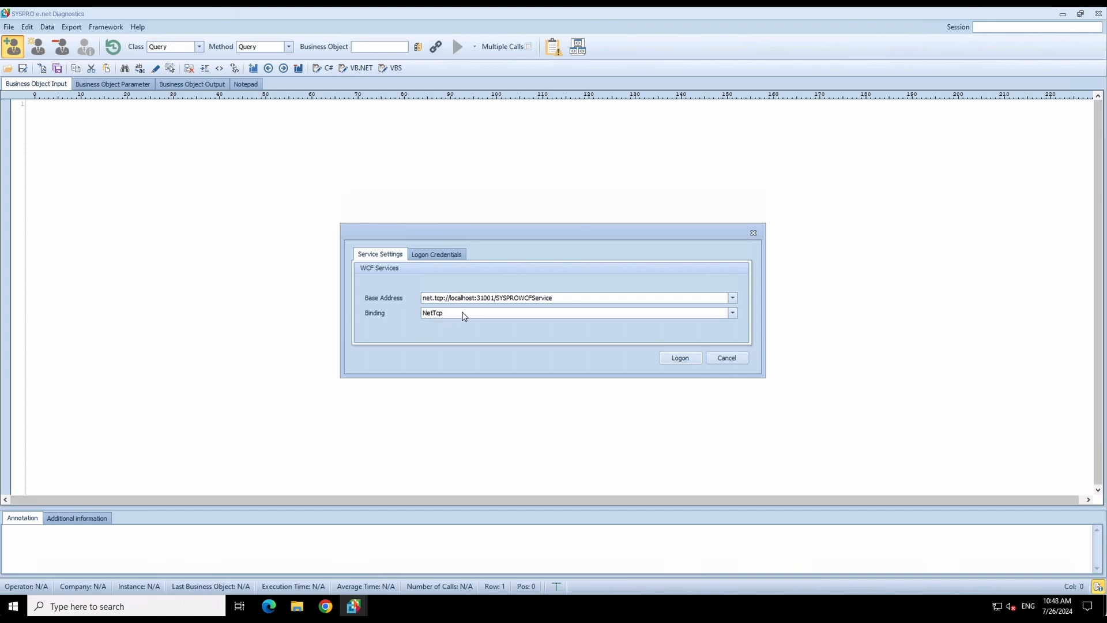
pyautogui.click(450, 257)
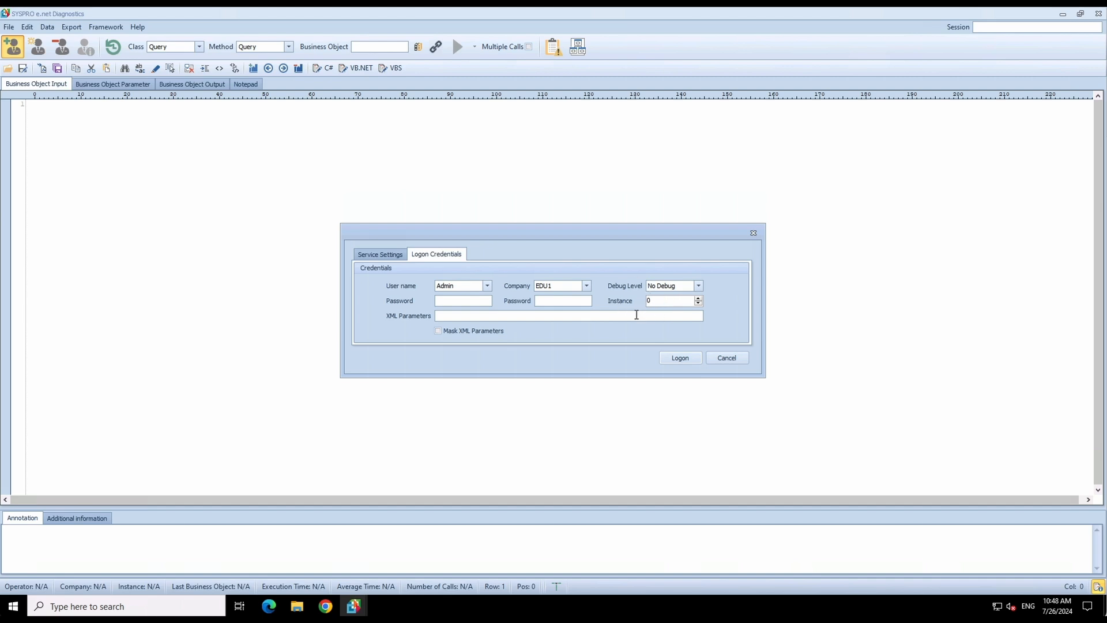
pyautogui.click(680, 358)
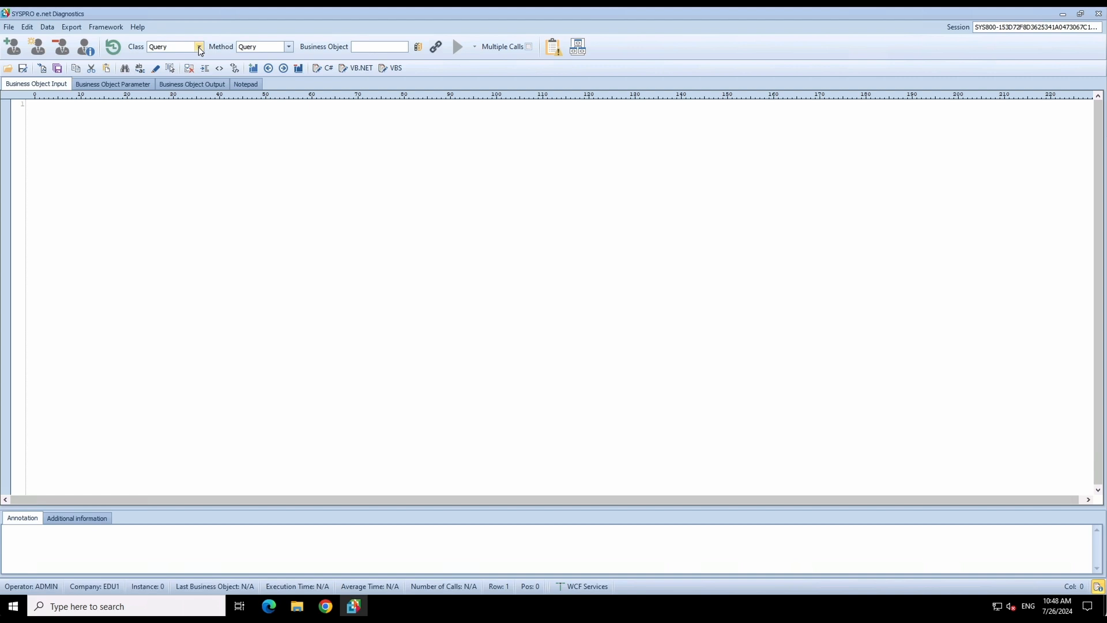
# - Check which business object classes are available and which methods the Query class offers
pyautogui.click(198, 48)
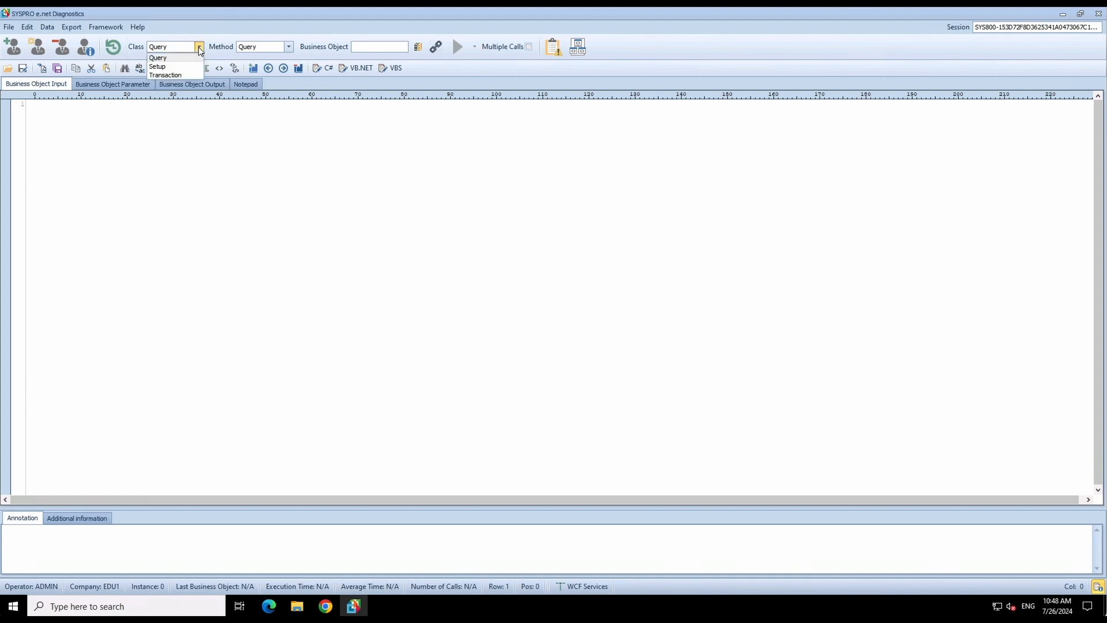
pyautogui.click(198, 46)
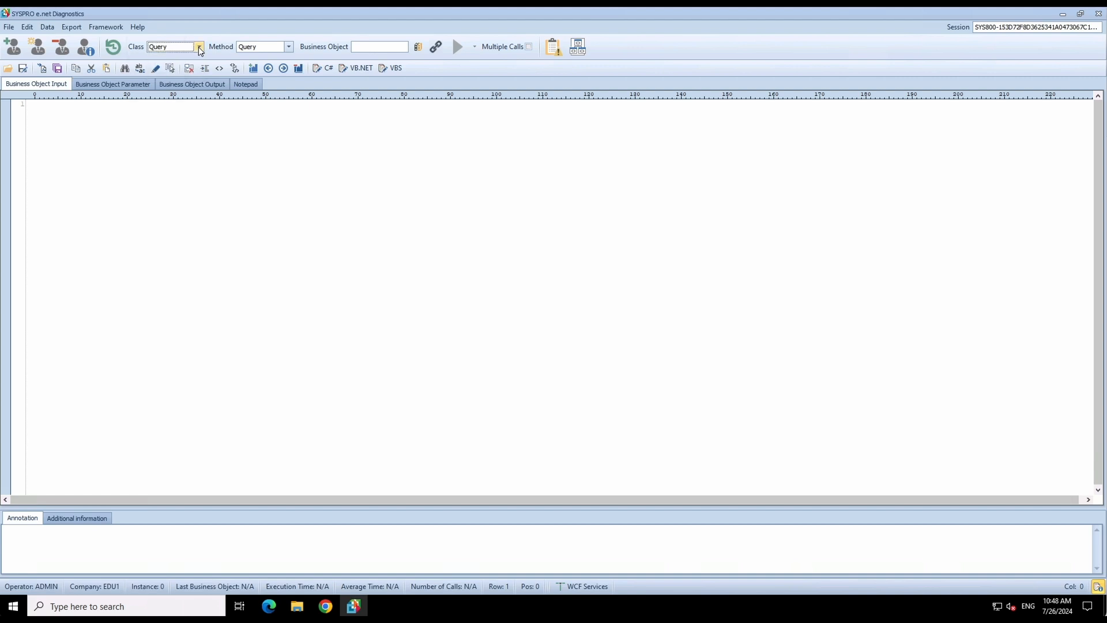
pyautogui.click(289, 46)
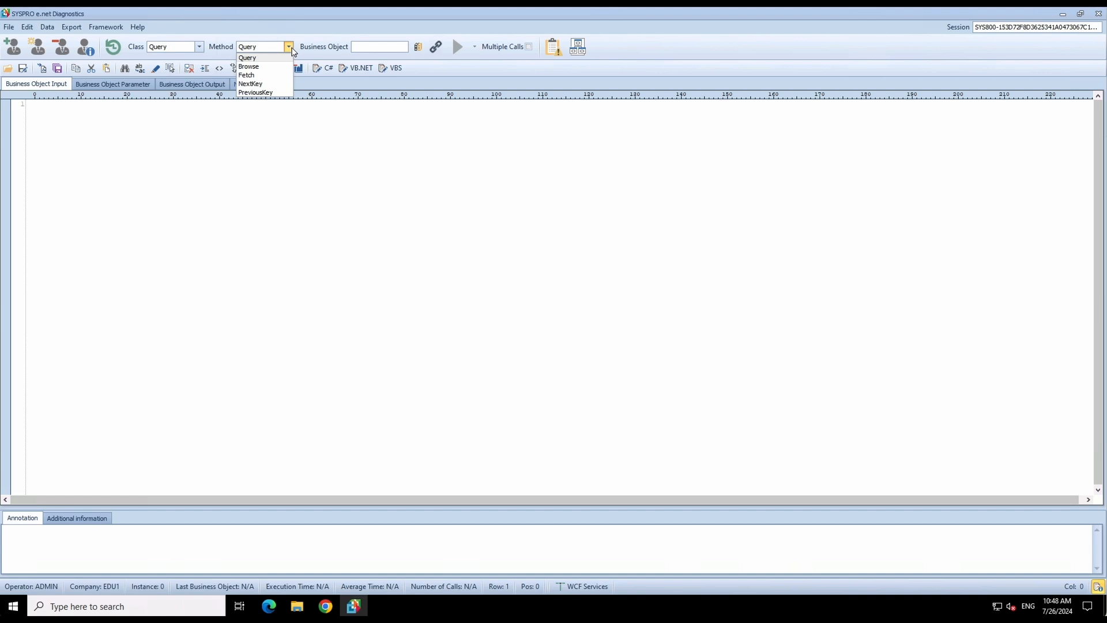
pyautogui.click(292, 49)
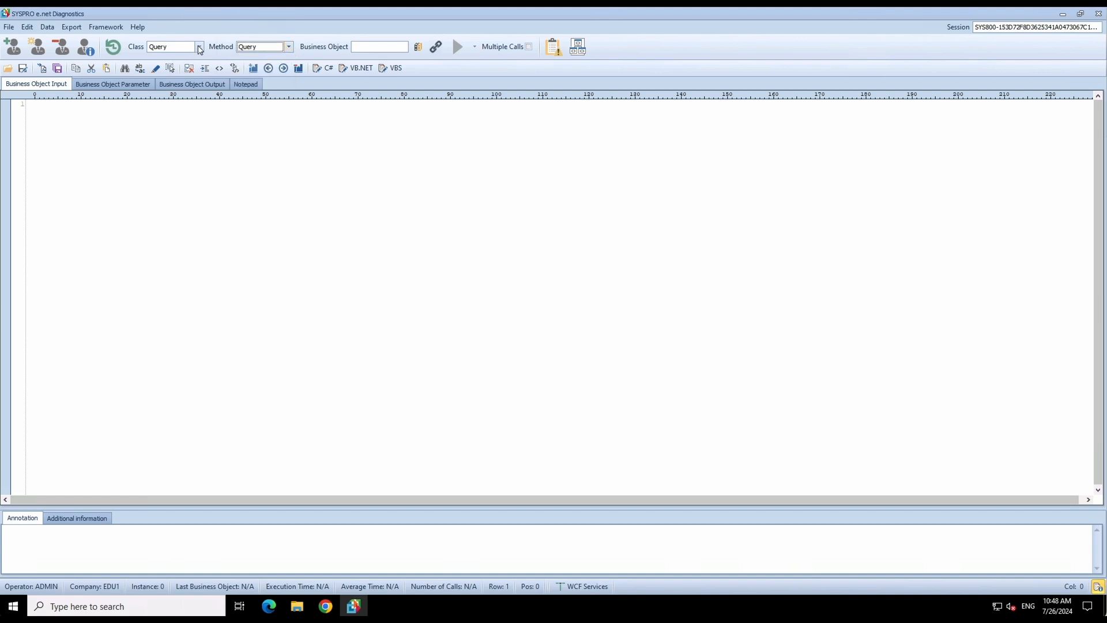
# - Switch the class to Setup and check which methods it offers
pyautogui.click(199, 46)
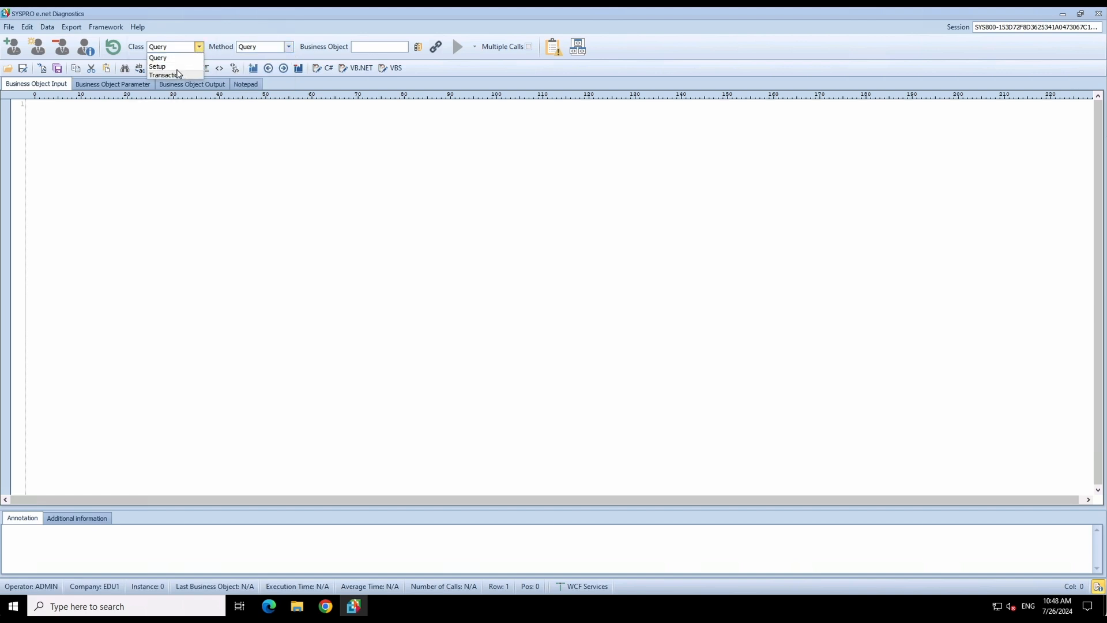
pyautogui.click(176, 67)
pyautogui.click(289, 48)
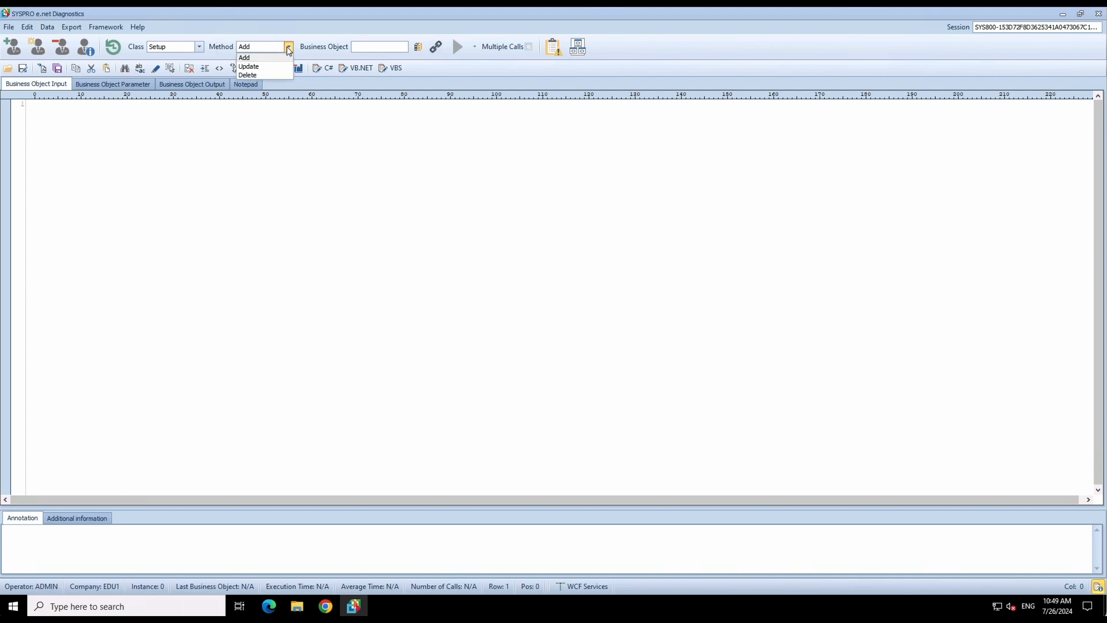
pyautogui.click(289, 51)
# - Check the methods offered by the Transaction class, and set the class back to Query
pyautogui.click(199, 47)
pyautogui.click(173, 74)
pyautogui.click(289, 48)
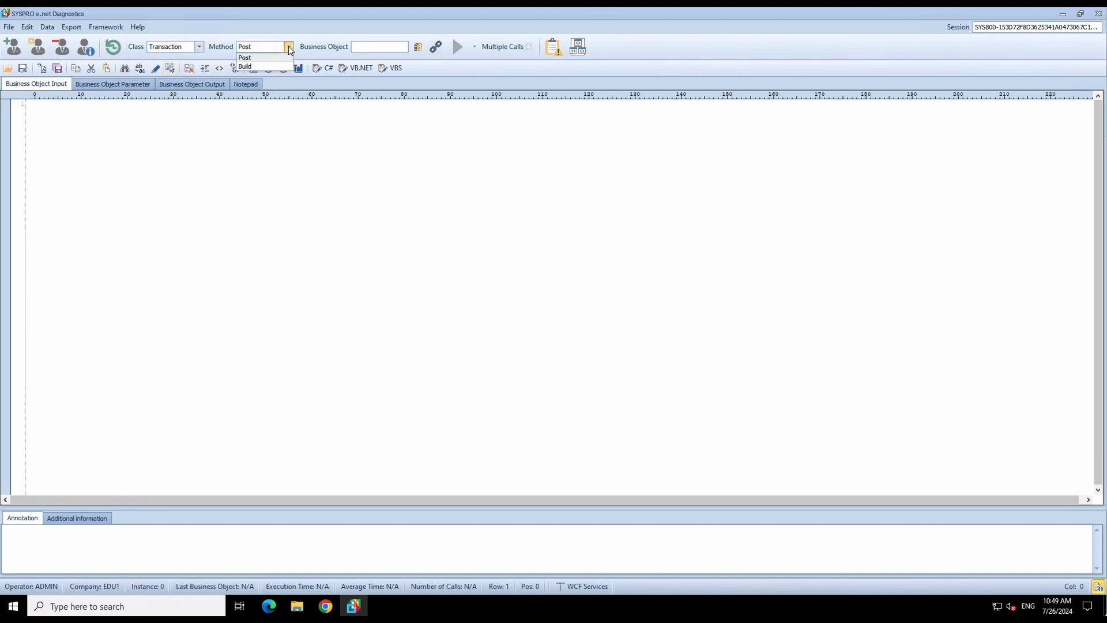
pyautogui.click(289, 49)
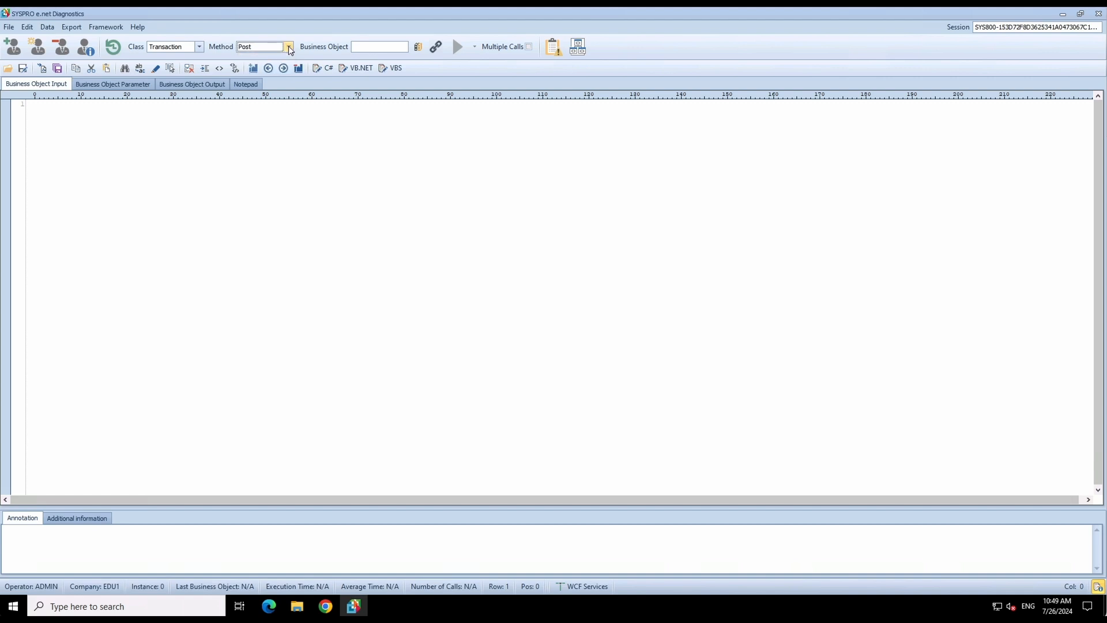
pyautogui.click(199, 47)
pyautogui.click(164, 58)
# - Enable the business object lookup, filter it by the name ARSQRY and load the AR Customer Query sample XML
pyautogui.click(417, 50)
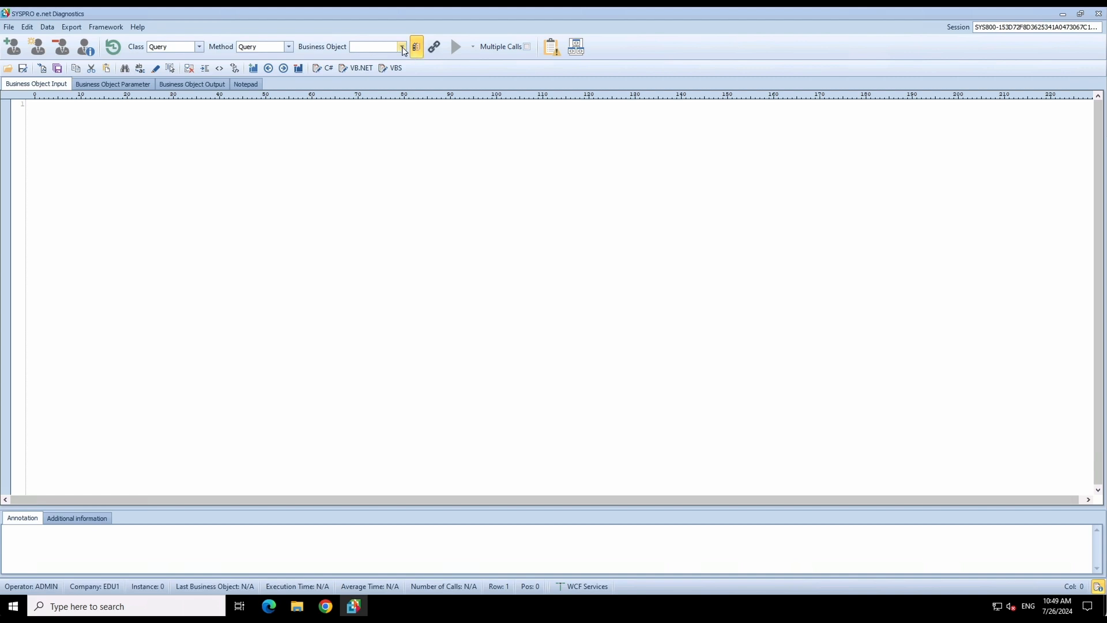
pyautogui.click(402, 48)
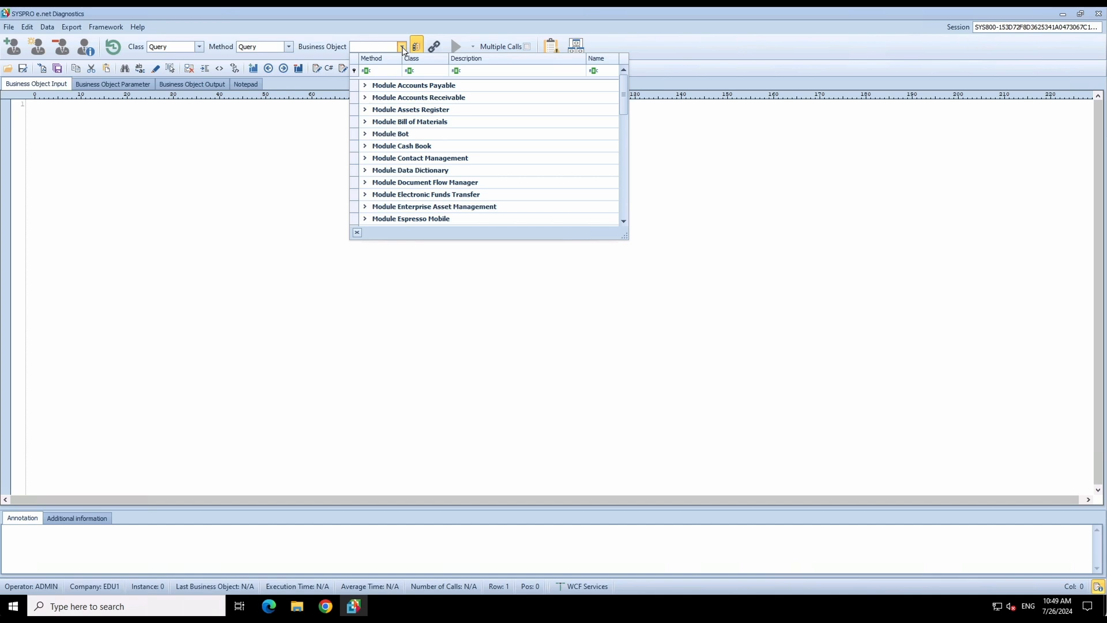
pyautogui.click(609, 71)
pyautogui.write('ARSQRY')
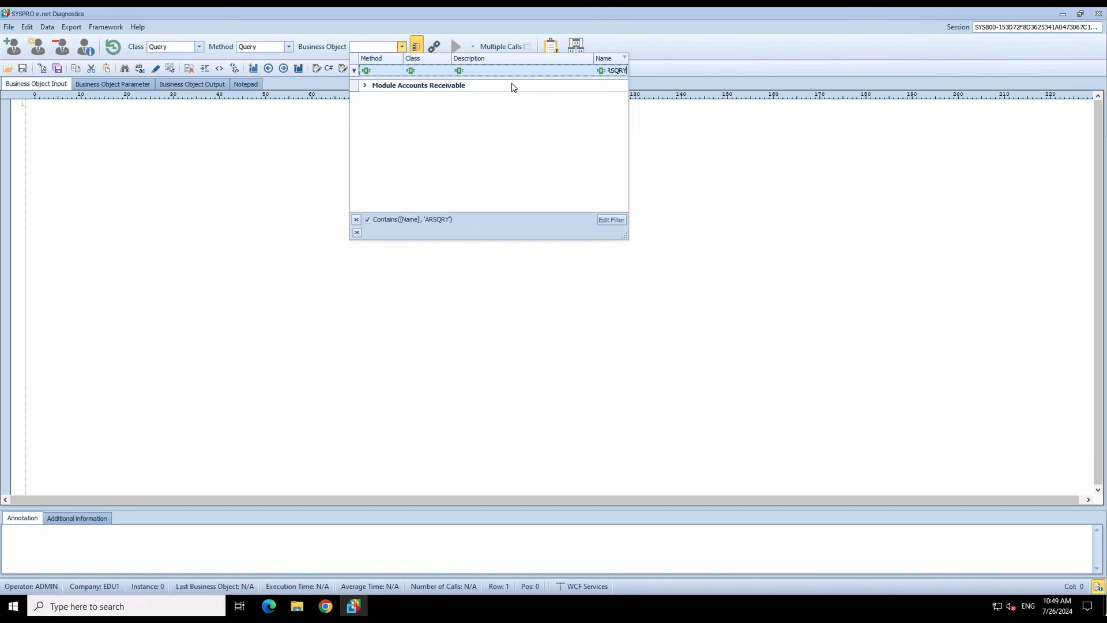
pyautogui.click(364, 86)
pyautogui.click(434, 101)
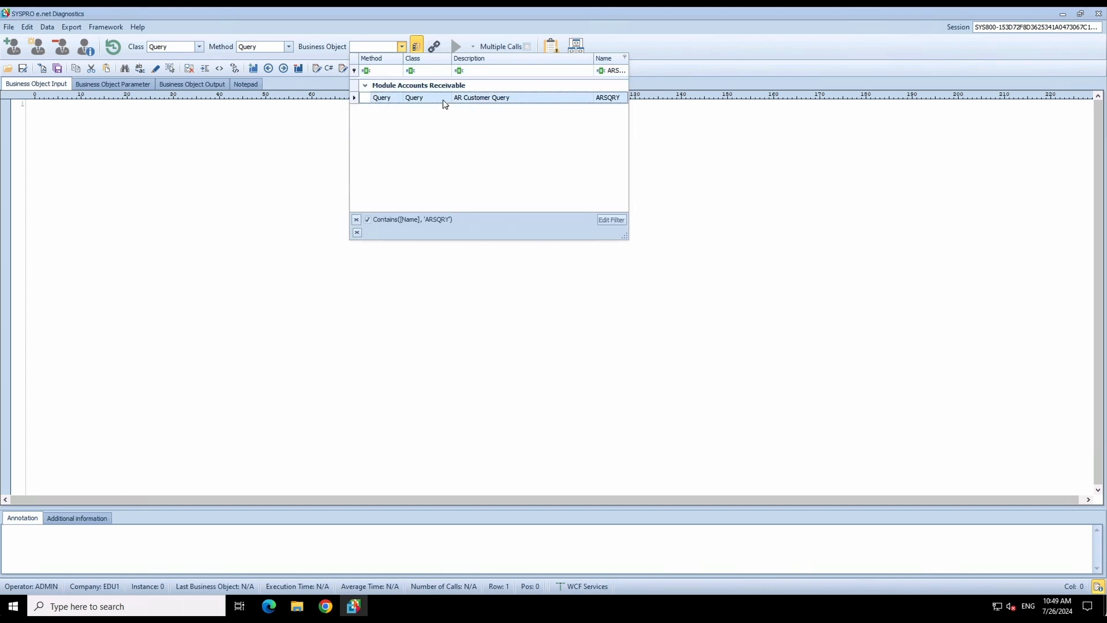
pyautogui.doubleClick(448, 98)
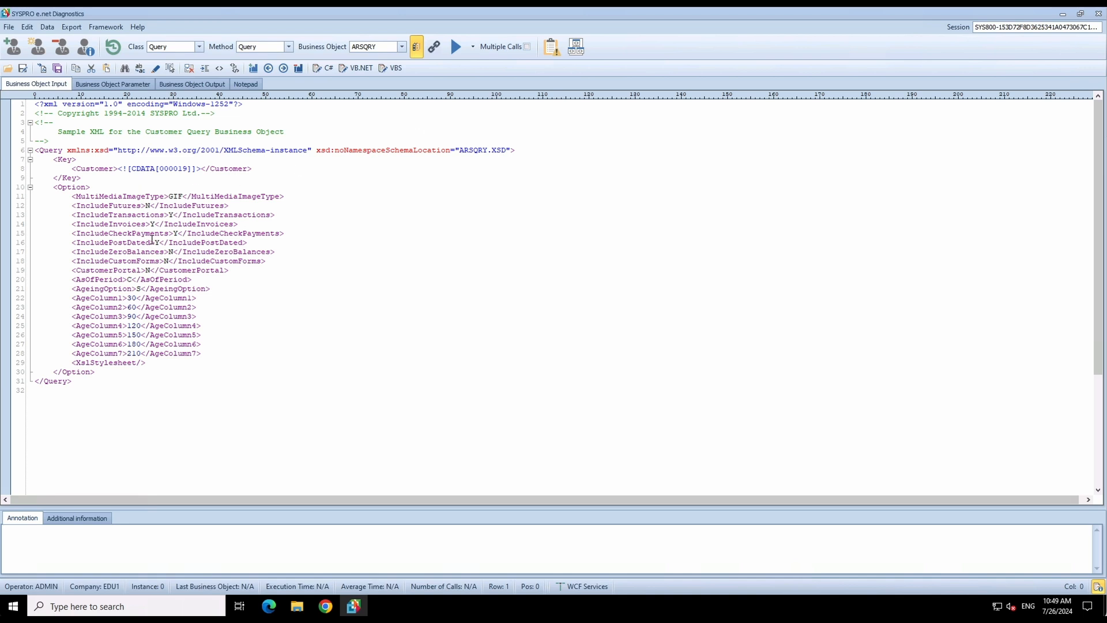
# - Enter the required customer number in the Customer element of the input XML, and check the business object's parameter XML
pyautogui.click(188, 169)
pyautogui.press('BackSpace')
pyautogui.press('BackSpace')
pyautogui.write('01')
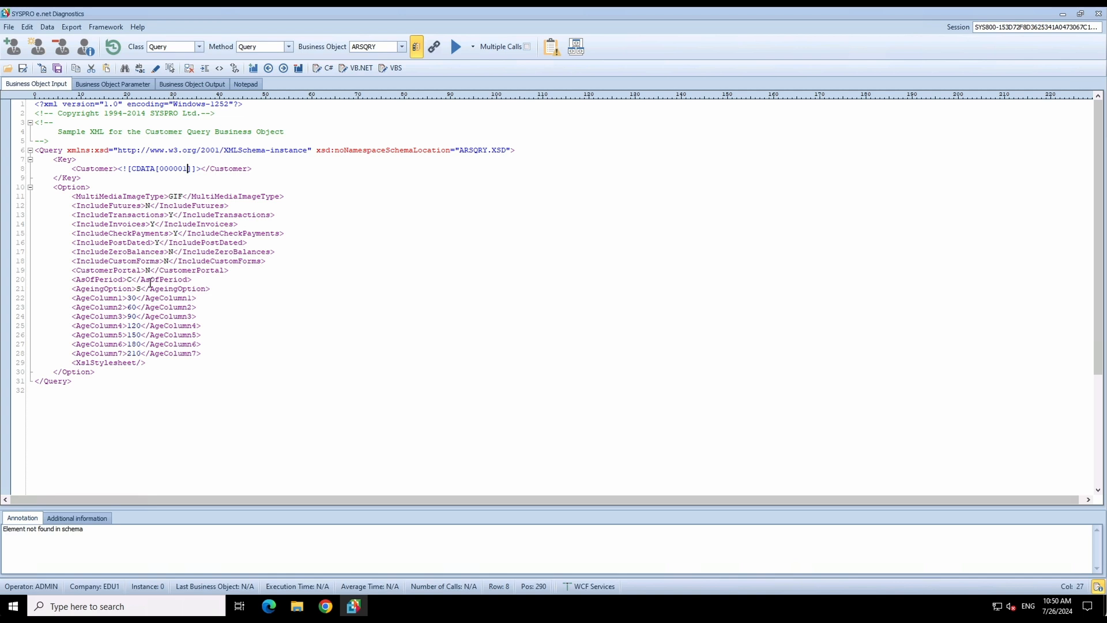
pyautogui.click(121, 86)
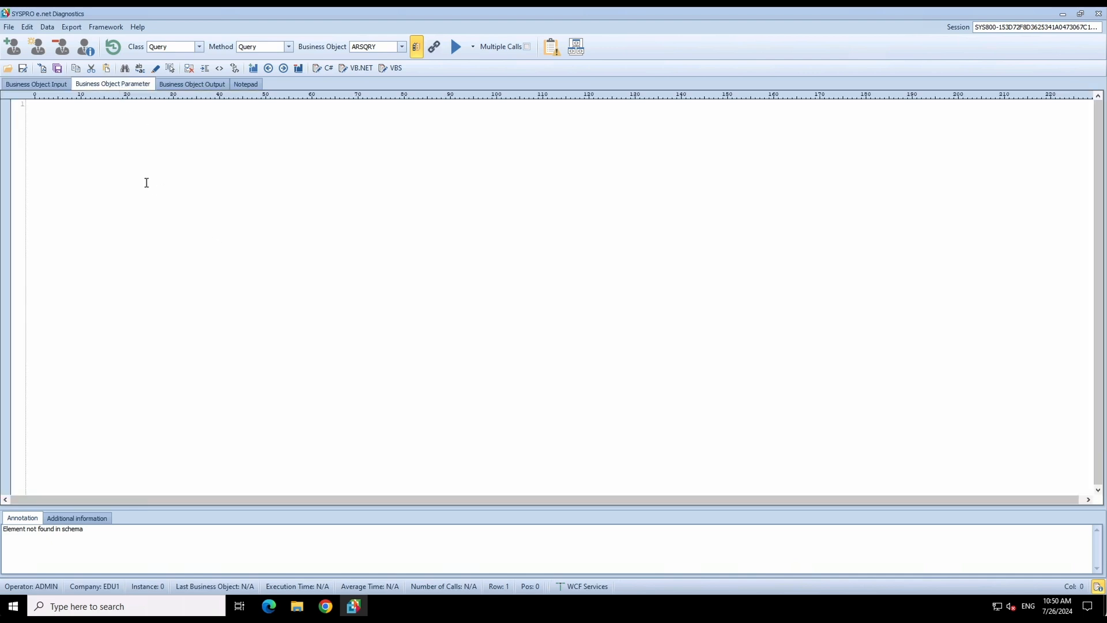
pyautogui.click(45, 86)
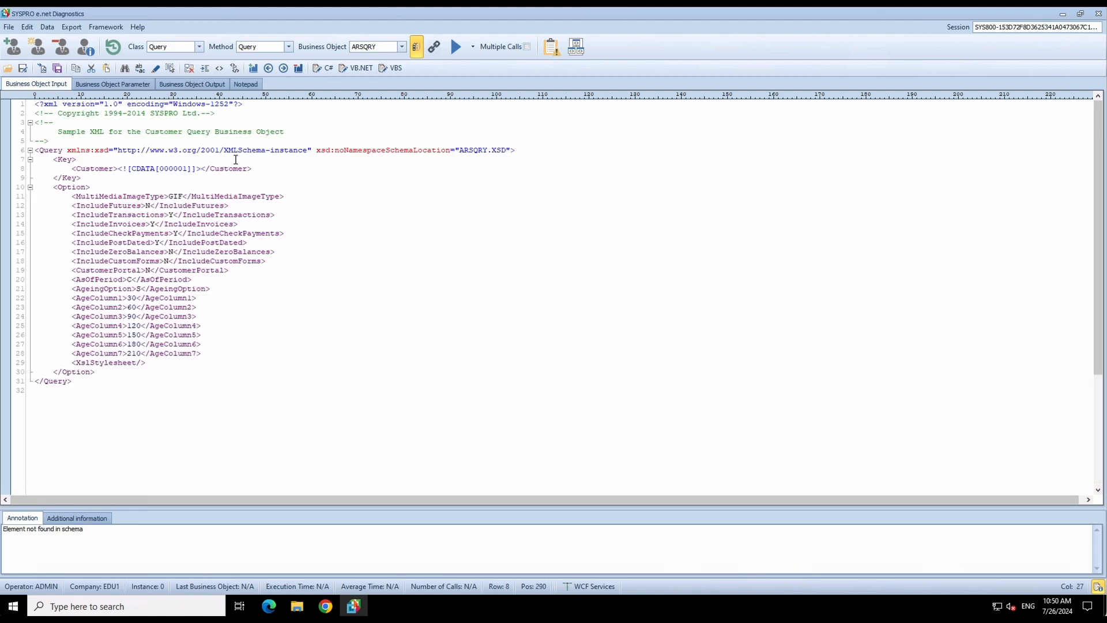
# - Run the ARSQRY query and look through the returned XML output from header to transaction details
pyautogui.click(457, 47)
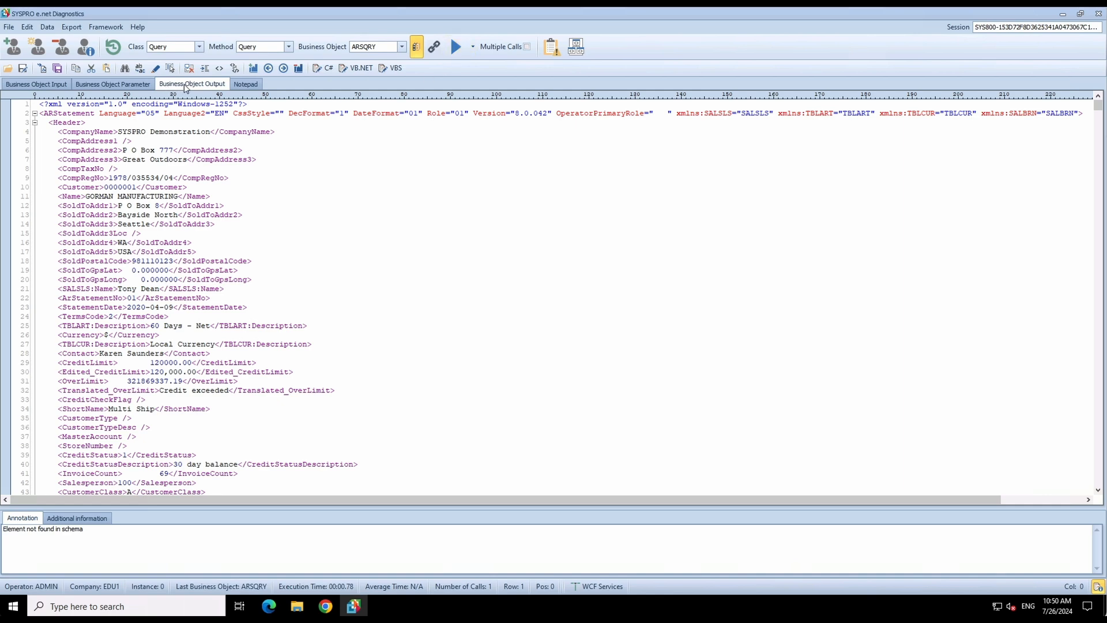
pyautogui.scroll(-20, 220, 216)
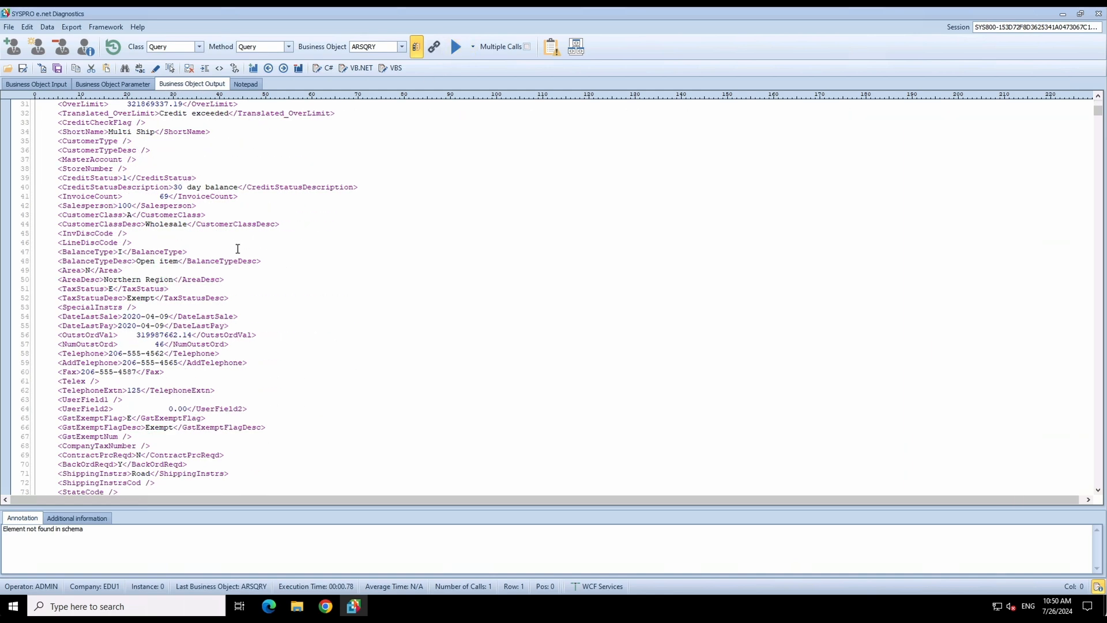
pyautogui.scroll(-20, 237, 248)
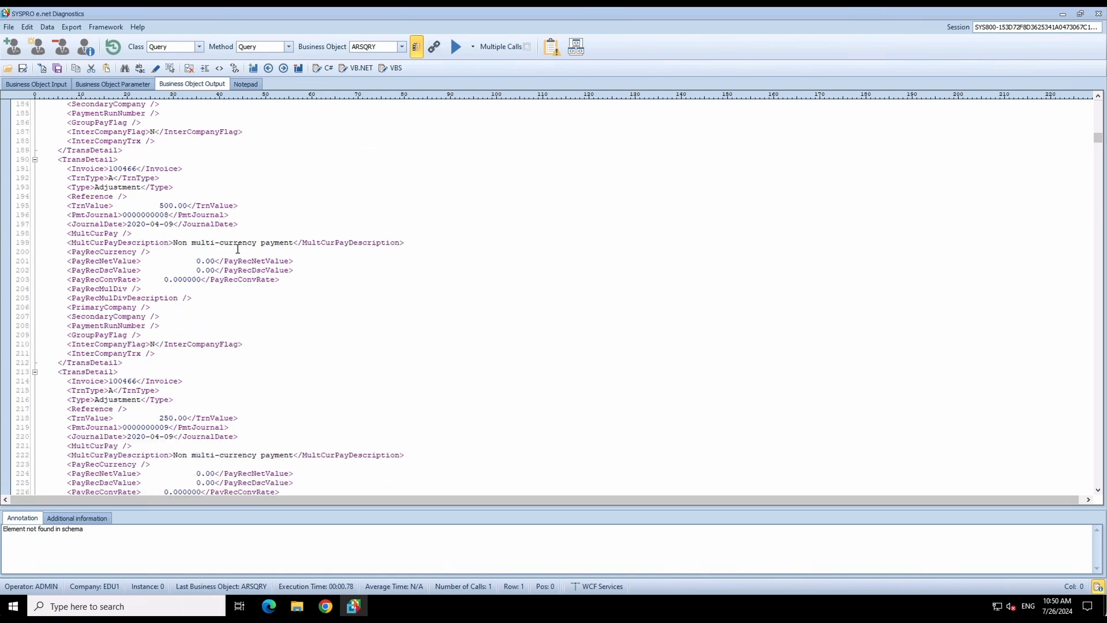
pyautogui.scroll(-20, 238, 248)
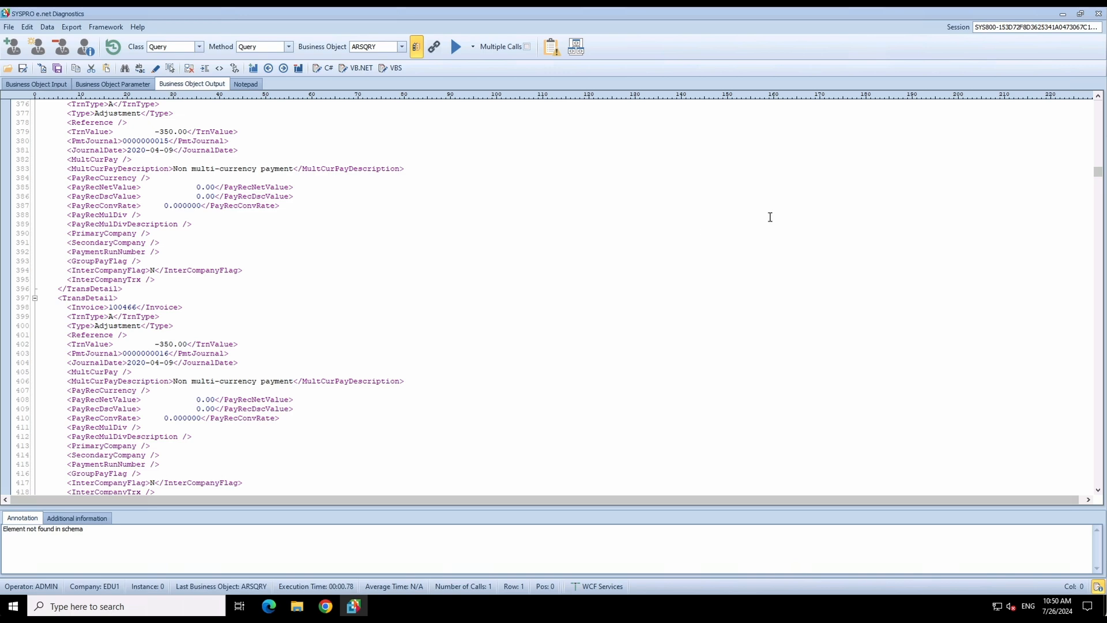
pyautogui.moveTo(1098, 171); pyautogui.dragTo(1101, 101)
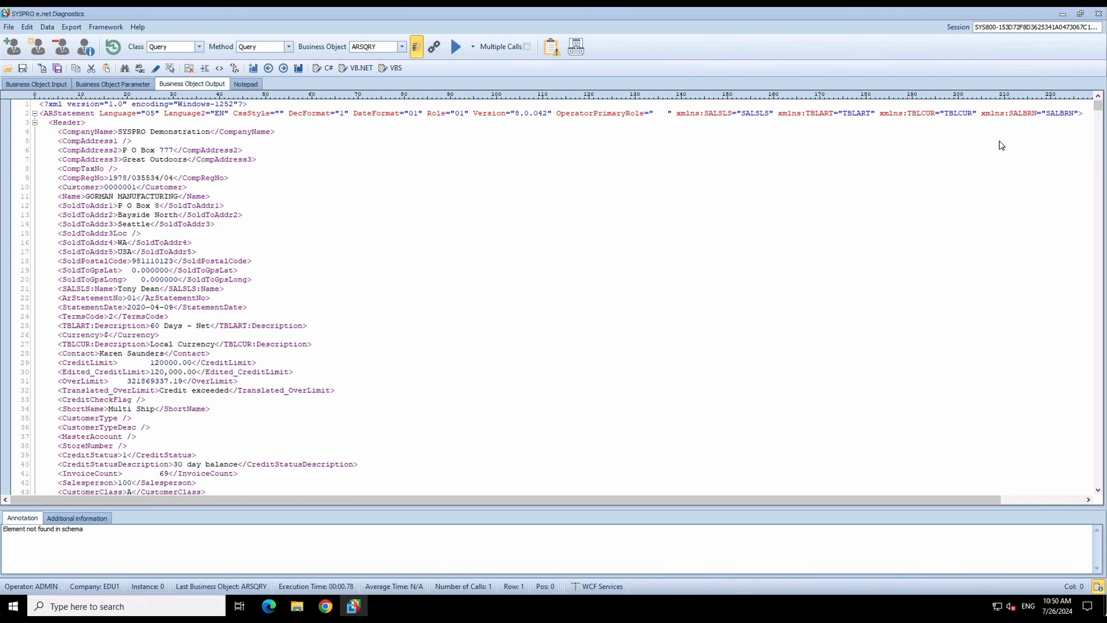
# - Filter the business object lookup by SORTDN and load the sample input XML for dispatch note creation from a sales order
pyautogui.click(53, 87)
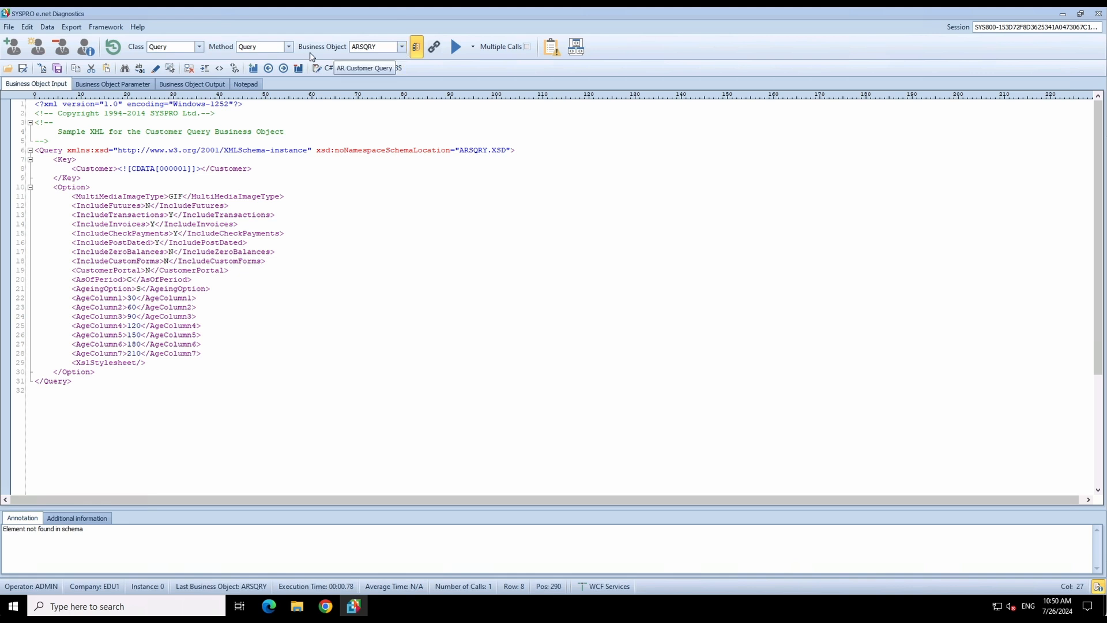
pyautogui.click(401, 46)
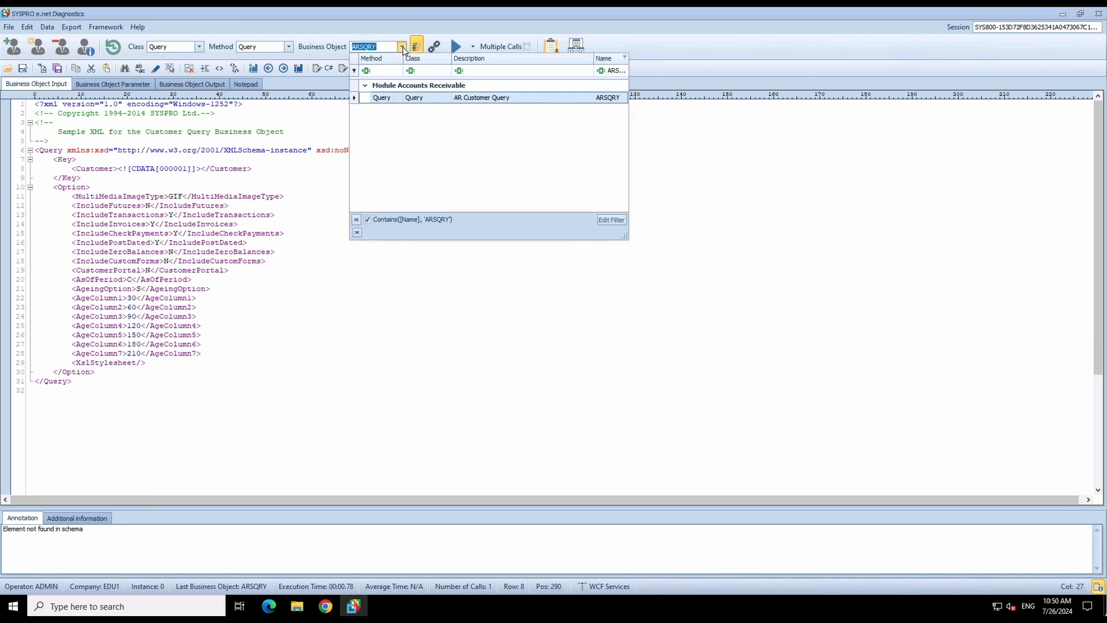
pyautogui.click(615, 72)
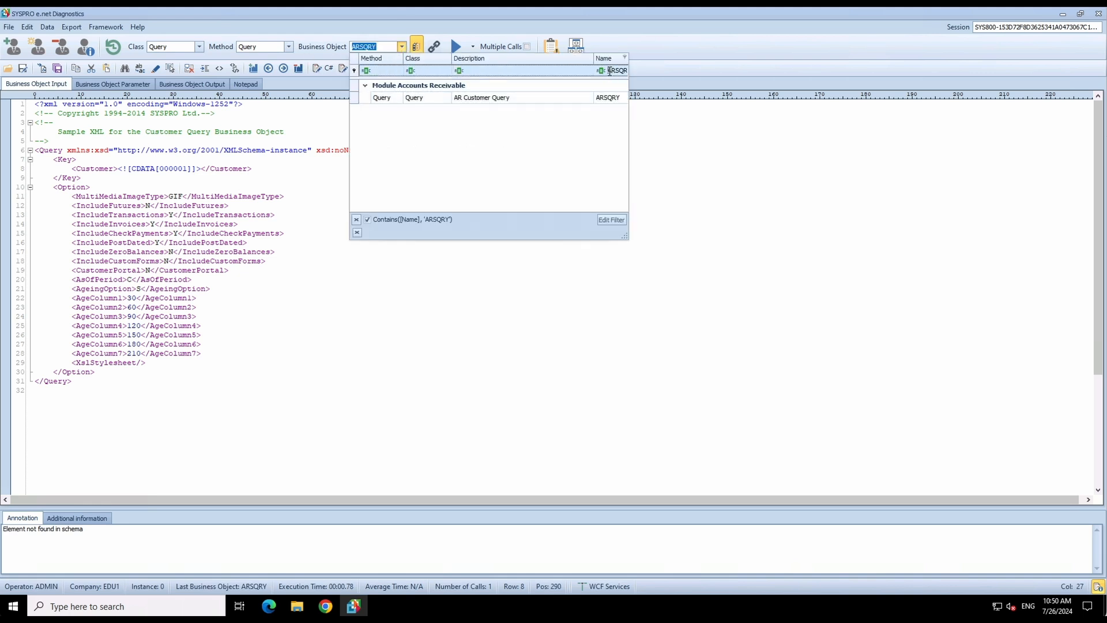
pyautogui.doubleClick(610, 71)
pyautogui.write('SORTDN')
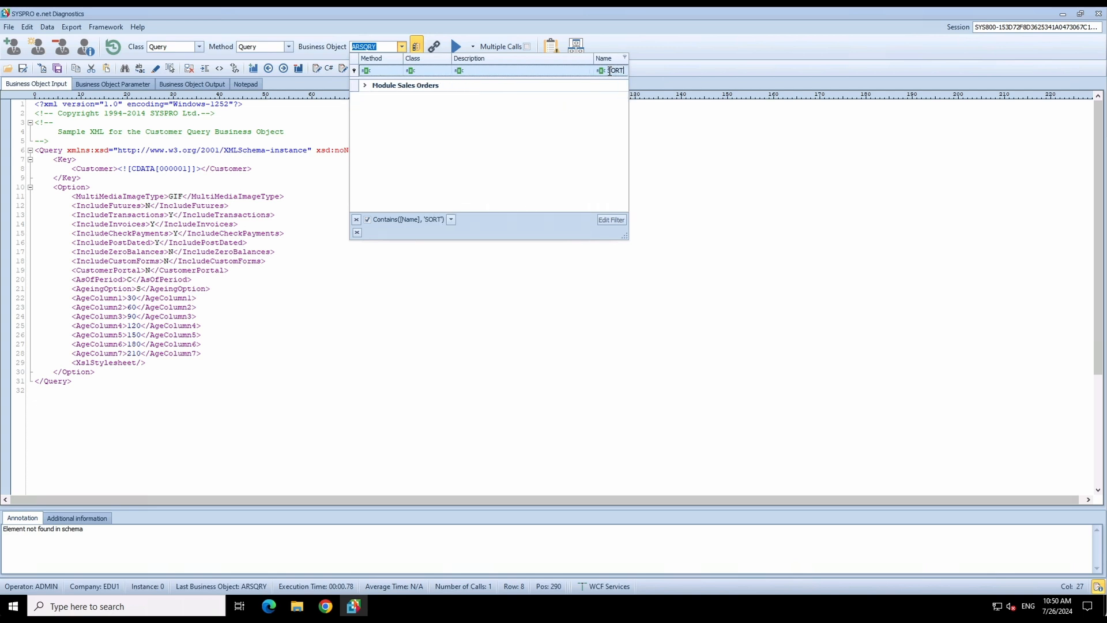
pyautogui.click(365, 85)
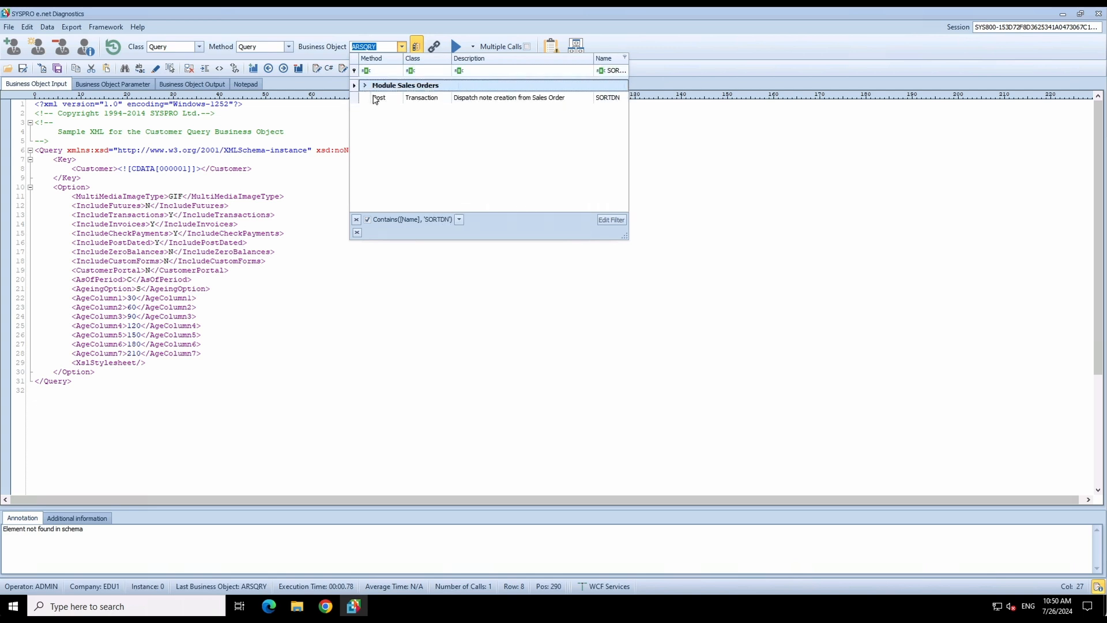
pyautogui.click(410, 99)
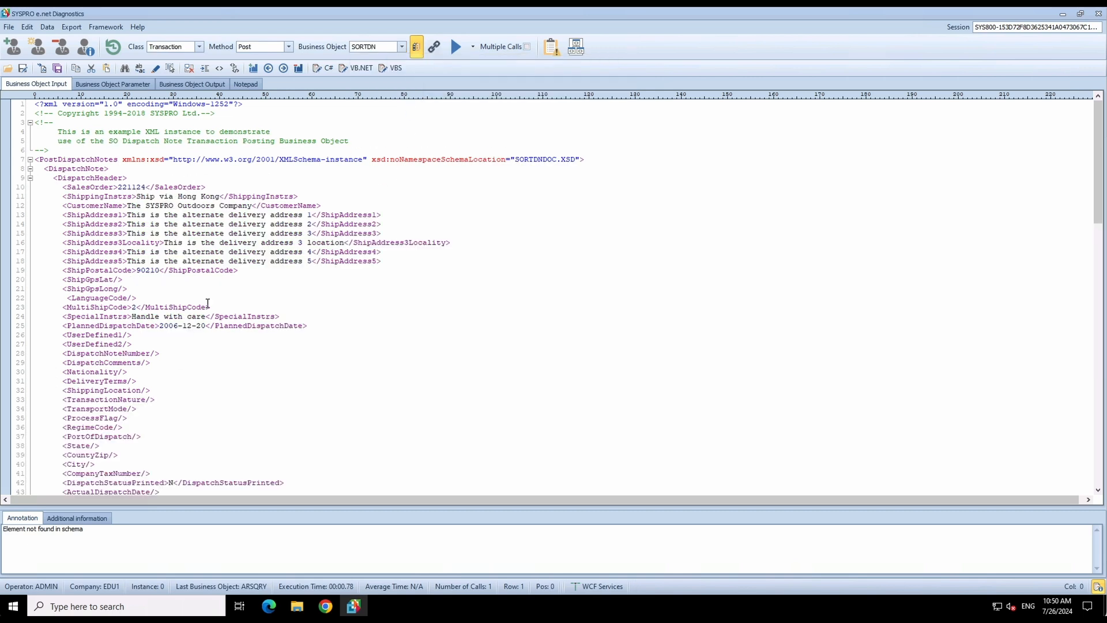
# - Look through the SORTDN sample XML's header and detail elements, and validate it against its XML schema
pyautogui.scroll(-7, 207, 304)
pyautogui.scroll(-2, 208, 304)
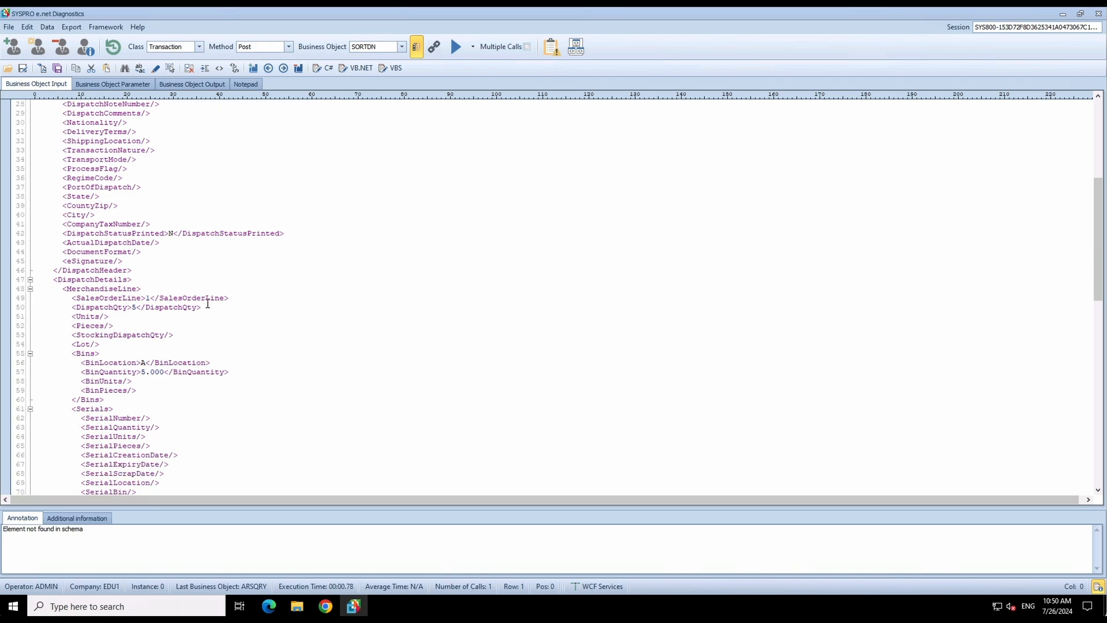
pyautogui.scroll(-5, 208, 303)
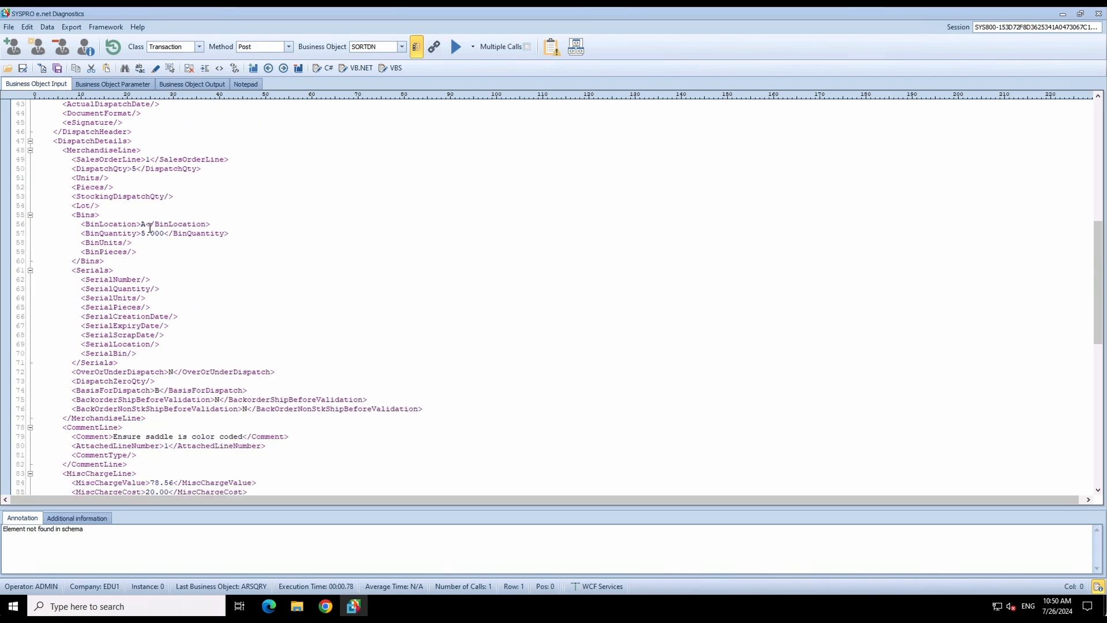
pyautogui.scroll(-5, 160, 359)
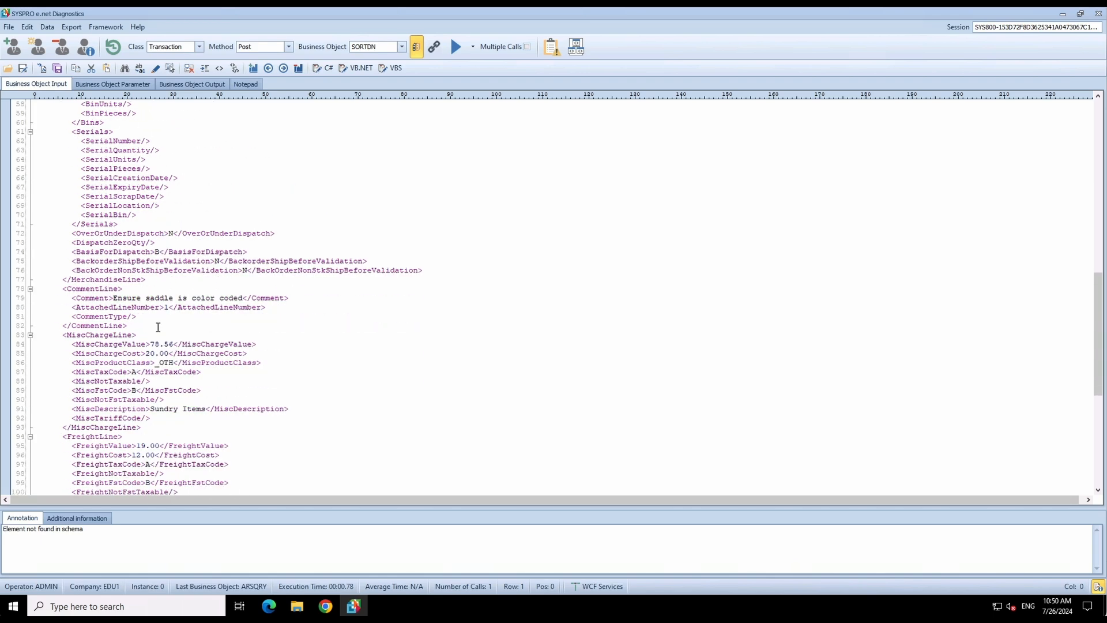
pyautogui.scroll(-6, 158, 327)
pyautogui.scroll(20, 158, 312)
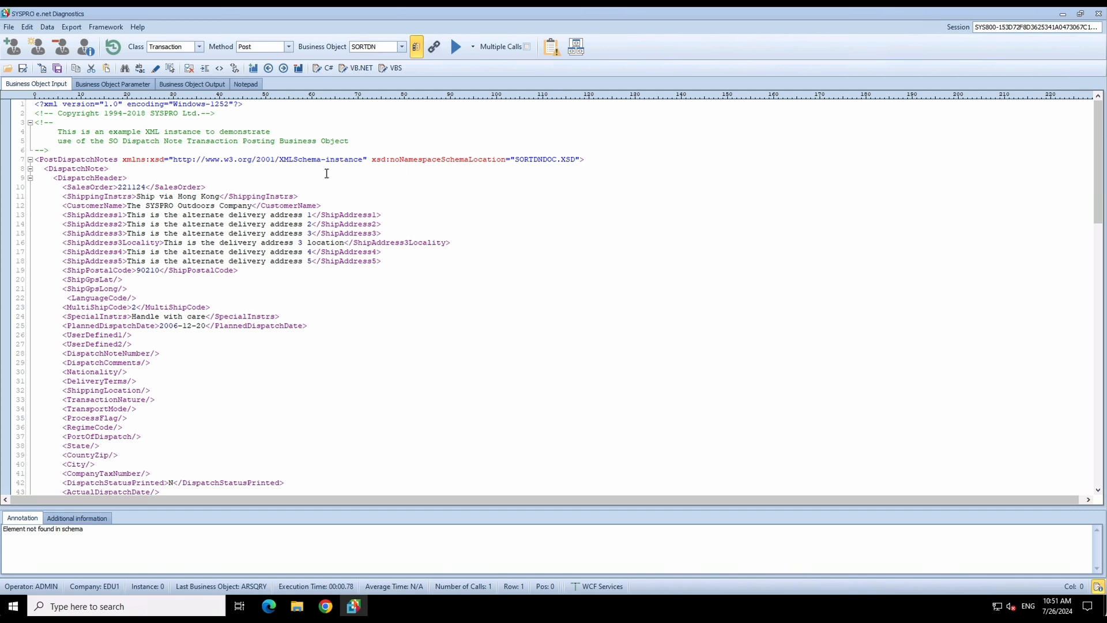
pyautogui.click(550, 48)
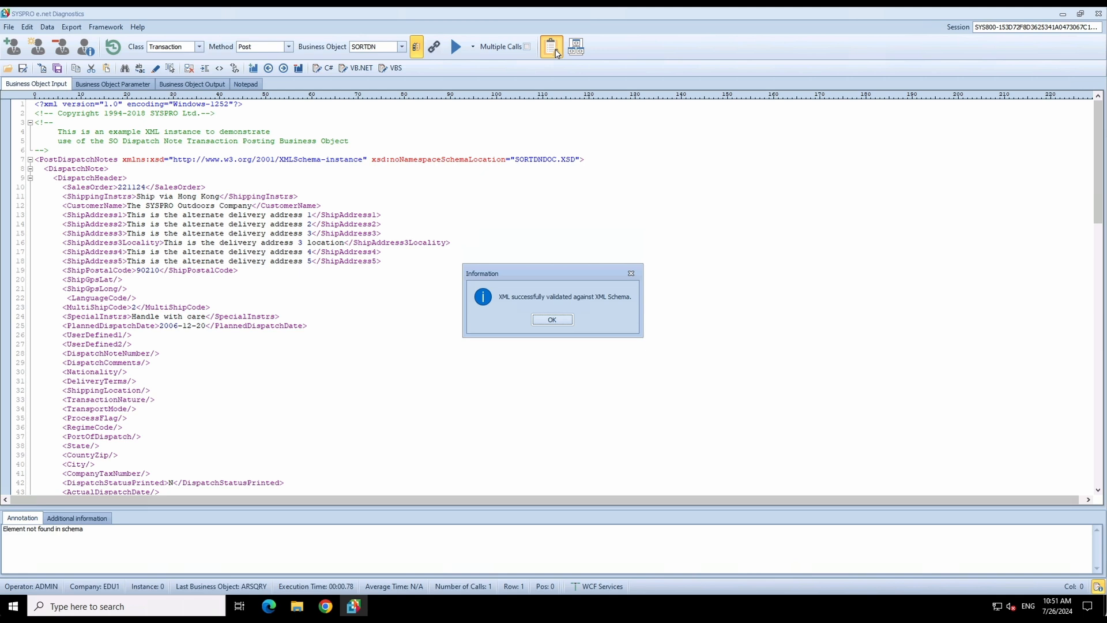
# - Set the IgnoreWarnings element in the SORTDN parameter XML to N, with matching opening and closing tags
pyautogui.click(567, 321)
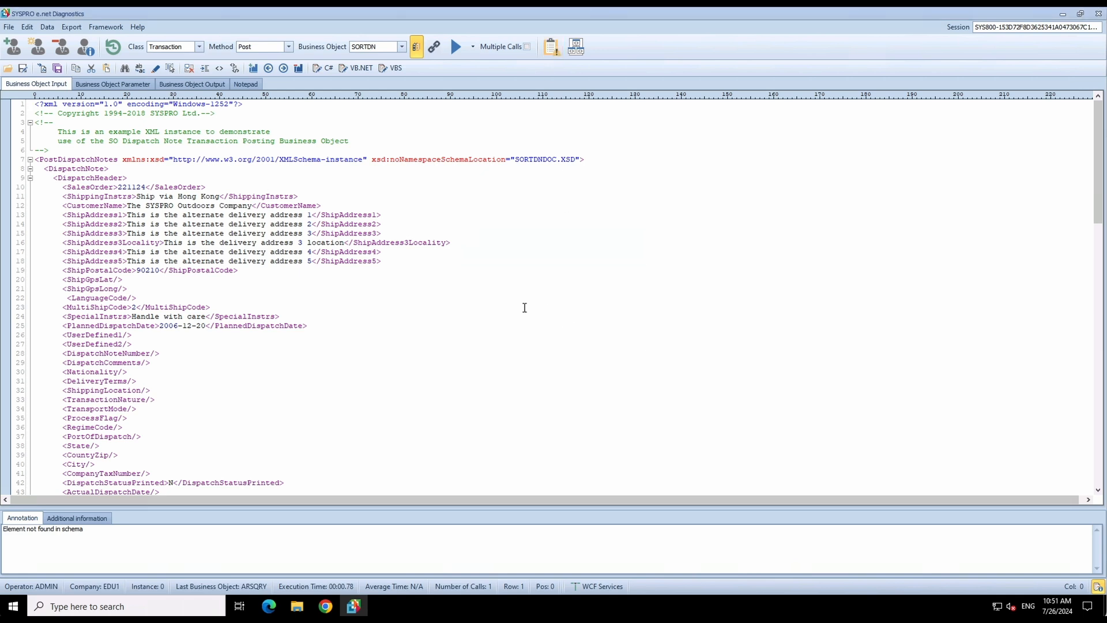
pyautogui.click(124, 87)
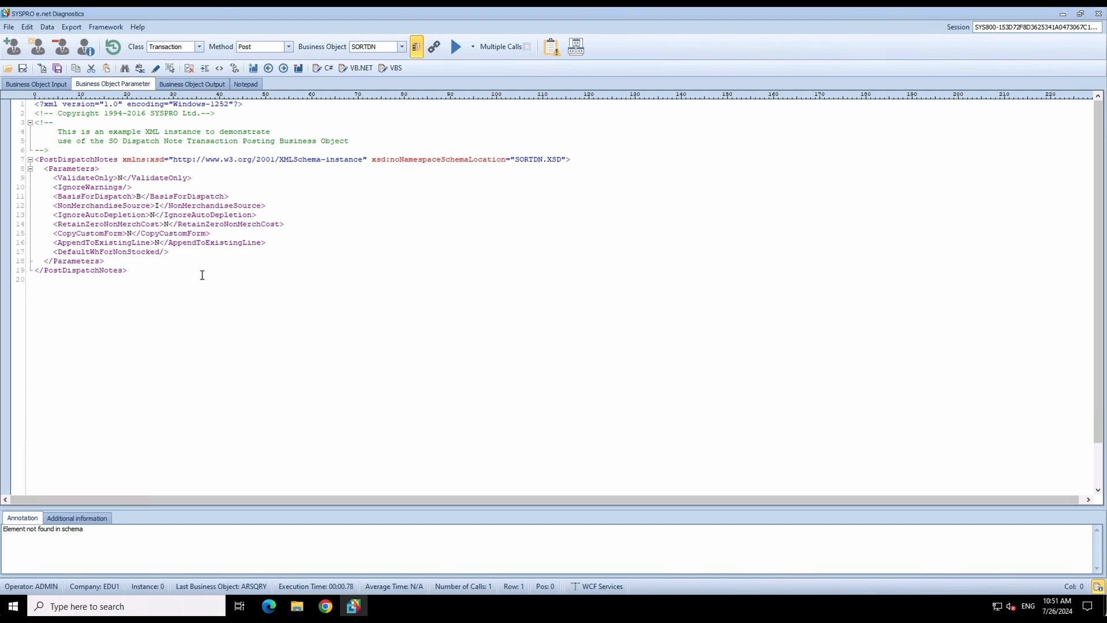
pyautogui.click(127, 186)
pyautogui.press('BackSpace')
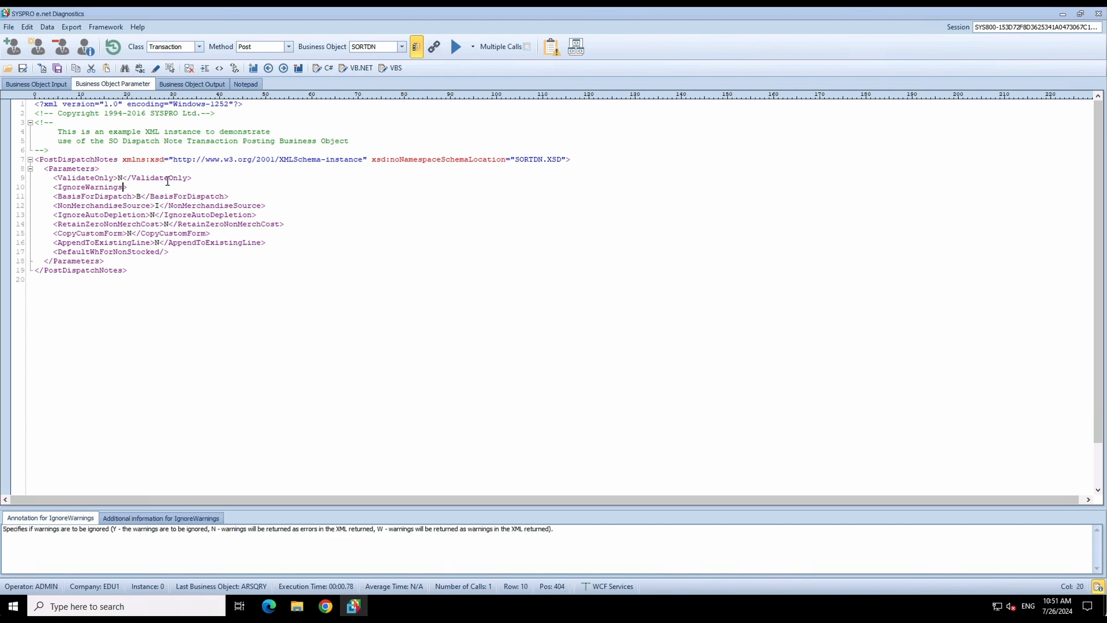
pyautogui.press('Right')
pyautogui.write('N>')
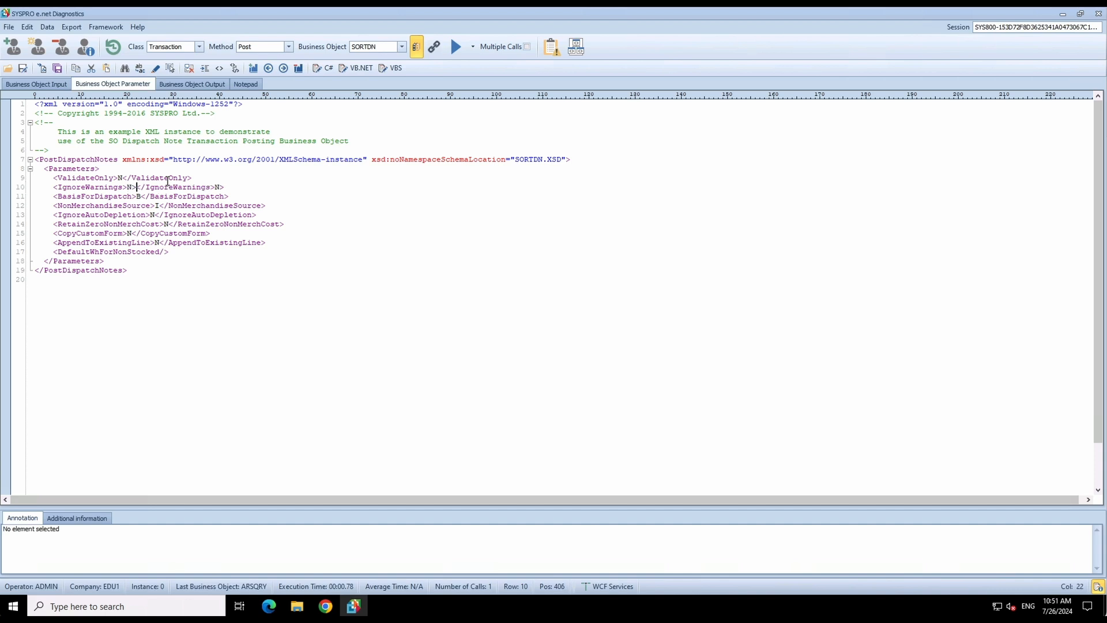
pyautogui.press('Delete')
pyautogui.press('End')
pyautogui.press('BackSpace')
pyautogui.press('BackSpace')
# - Try to post the SORTDN dispatch note transaction, and review its input and parameter XML
pyautogui.click(455, 47)
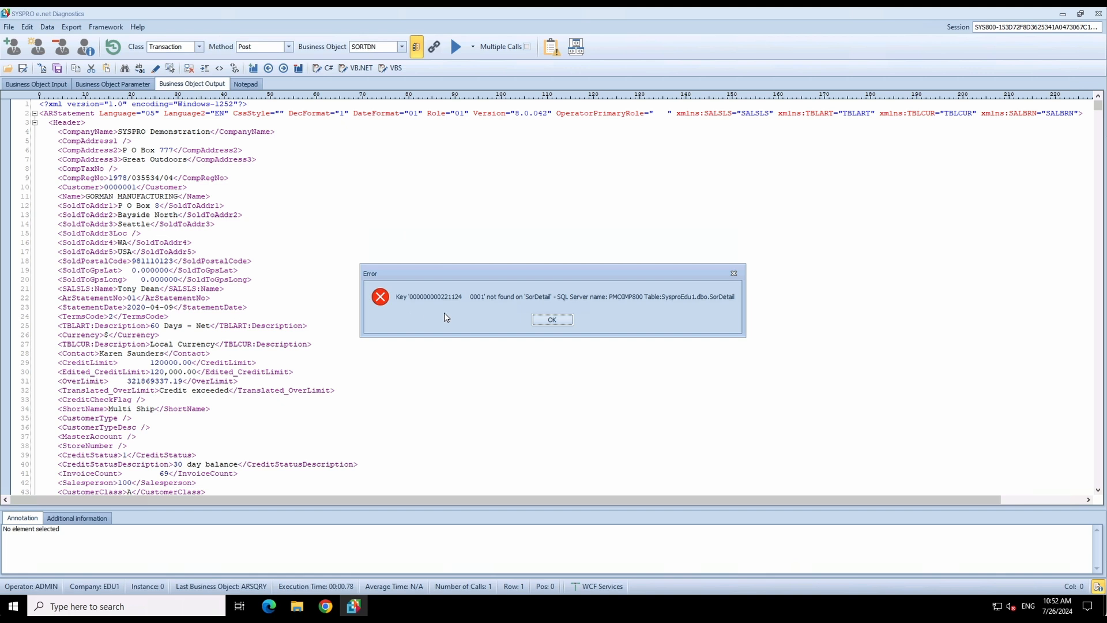
pyautogui.click(554, 319)
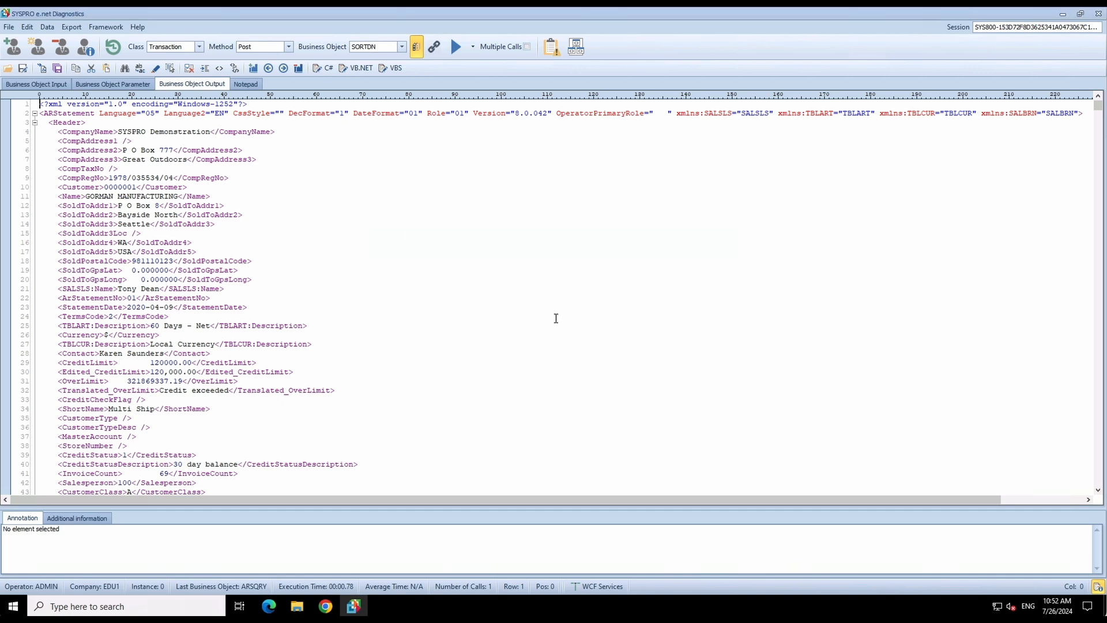
pyautogui.click(54, 86)
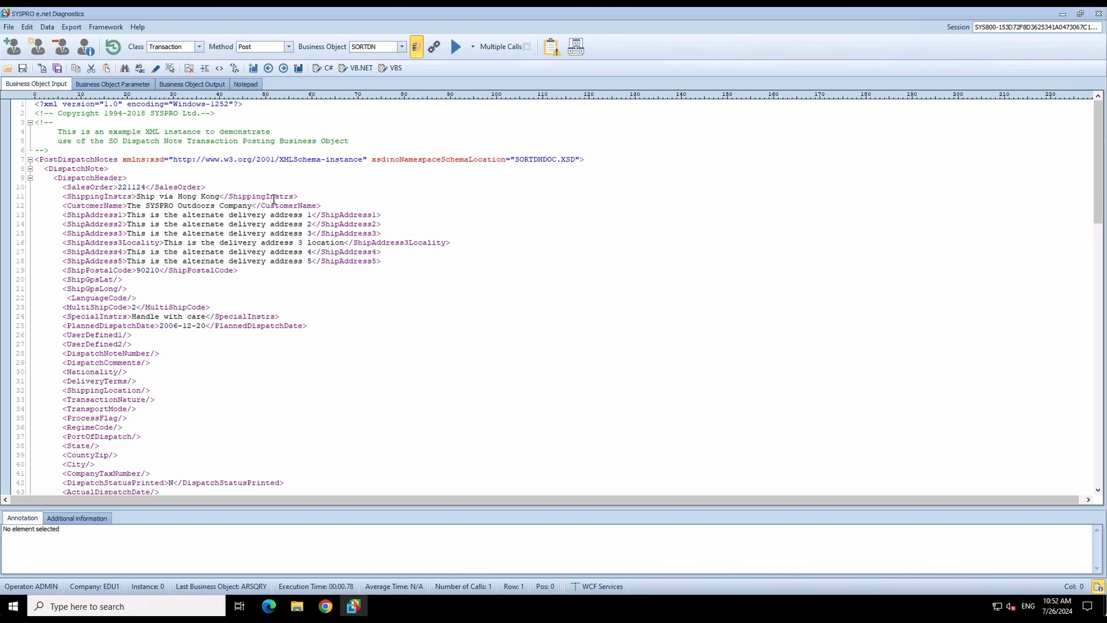
pyautogui.click(113, 83)
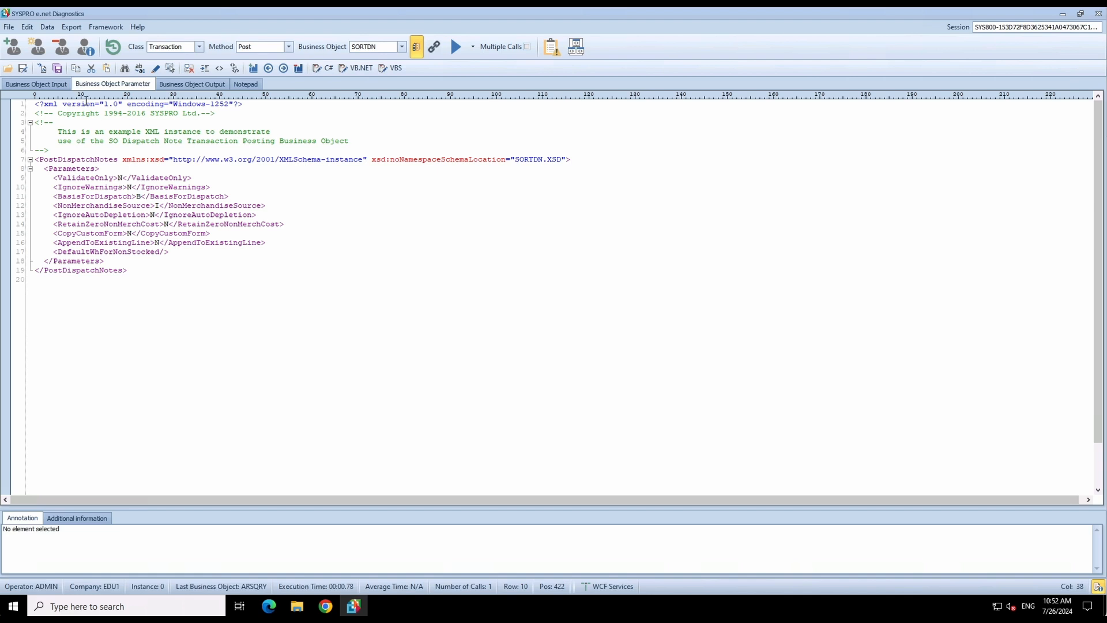
# - Generate C# StringBuilder code from the SORTDN input XML, view it in Notepad and close it
pyautogui.click(56, 87)
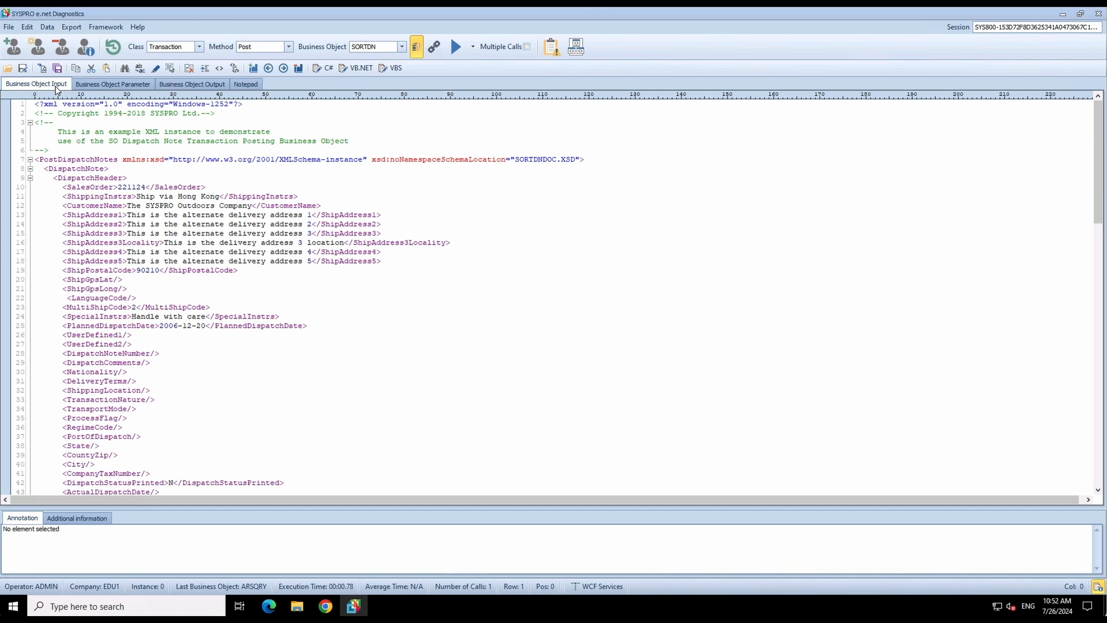
pyautogui.click(321, 69)
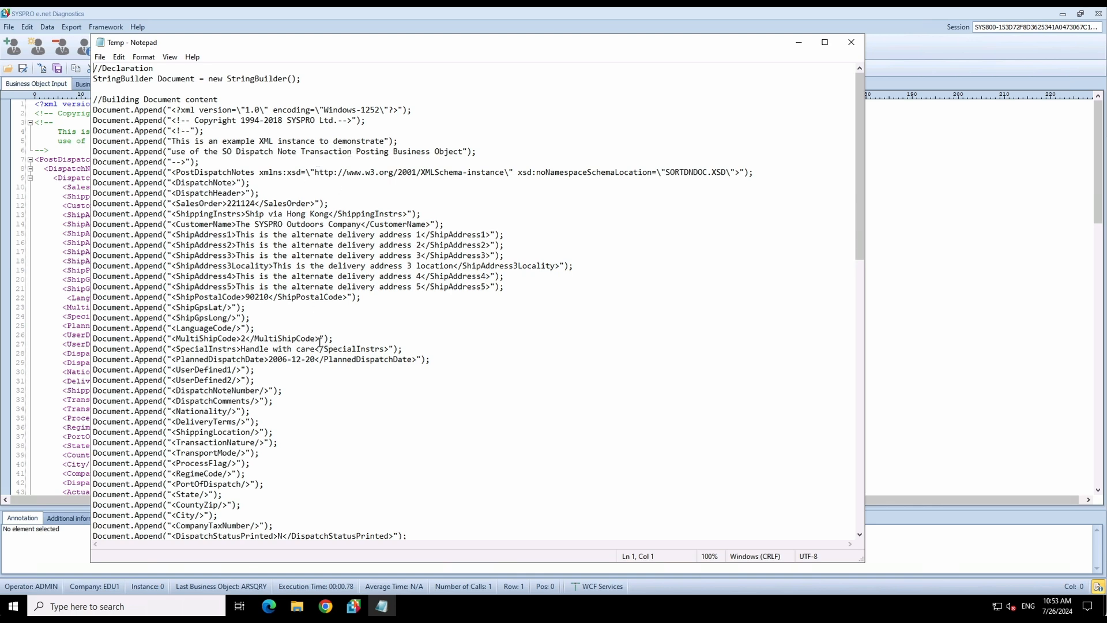
pyautogui.click(850, 42)
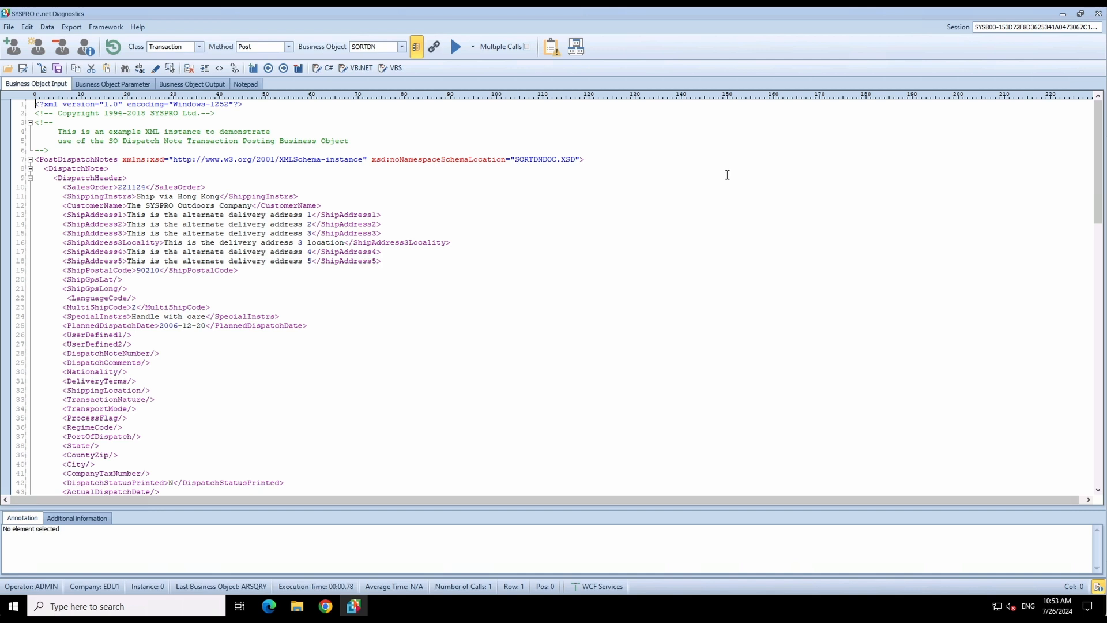